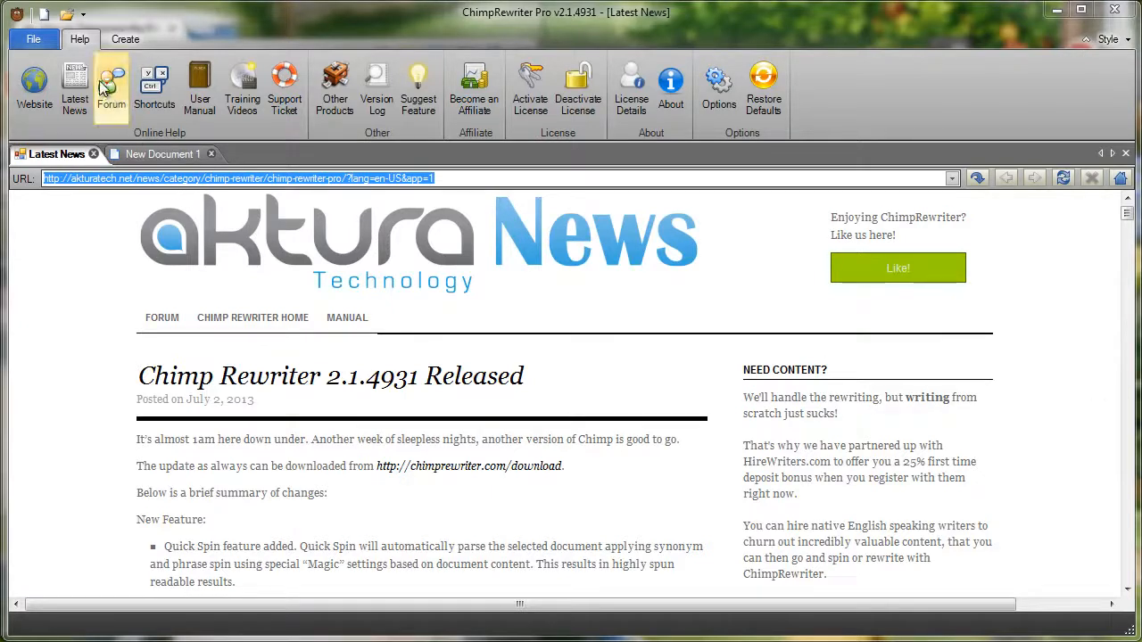
Check which file formats can be opened, and close the file dialog without opening anything
{"action": "left_click", "coordinate": [68, 16]}
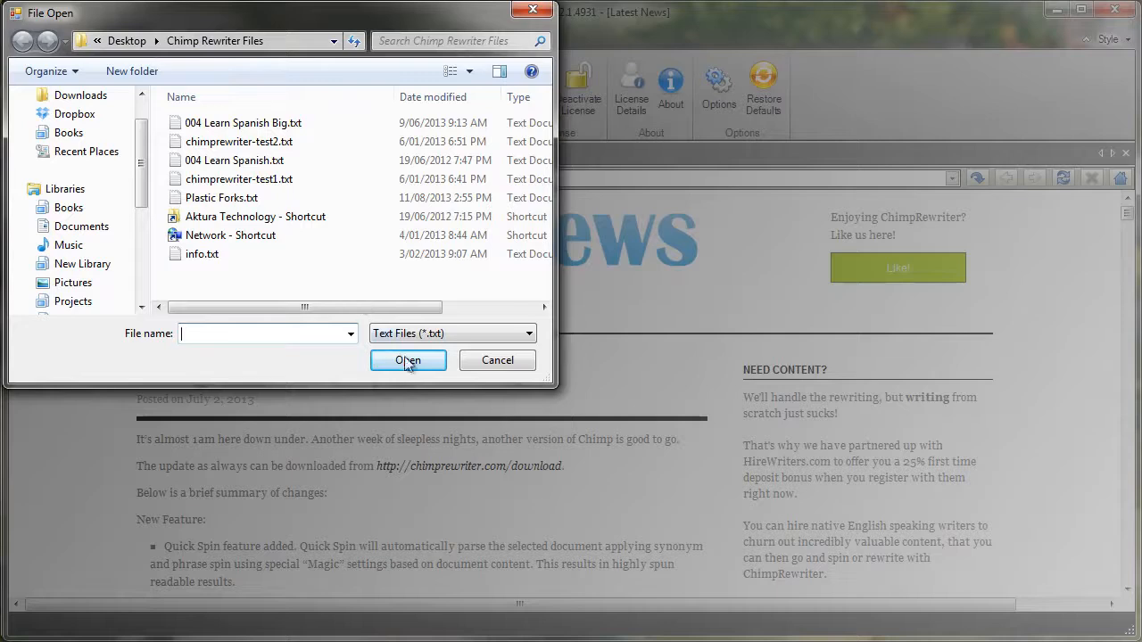
{"action": "left_click", "coordinate": [429, 335]}
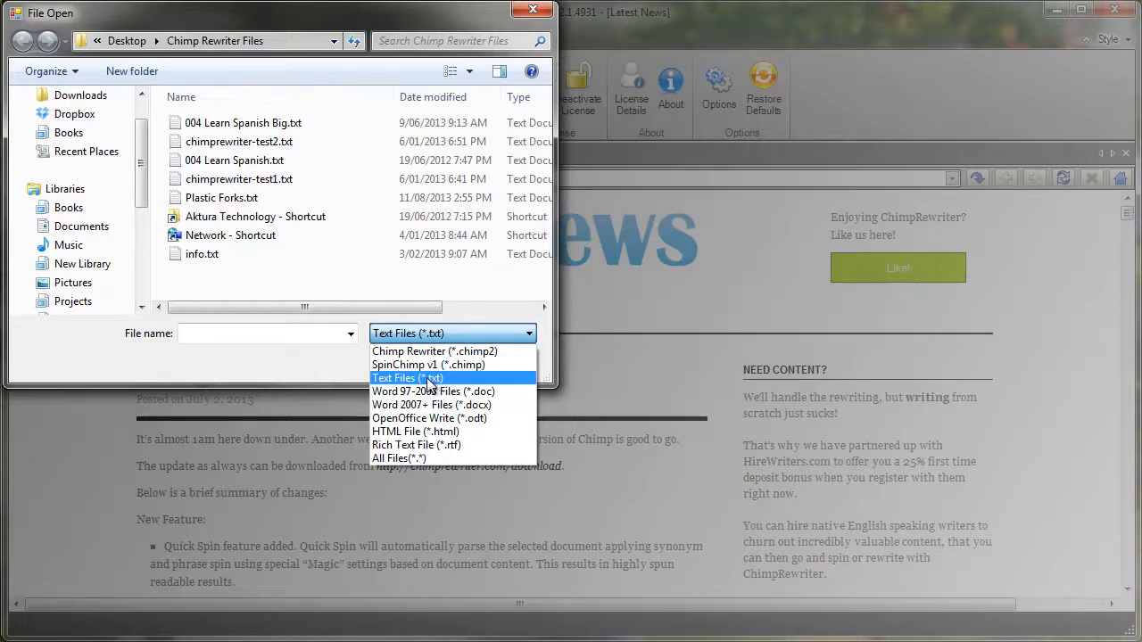
{"action": "left_click", "coordinate": [540, 16]}
{"action": "left_click", "coordinate": [539, 15]}
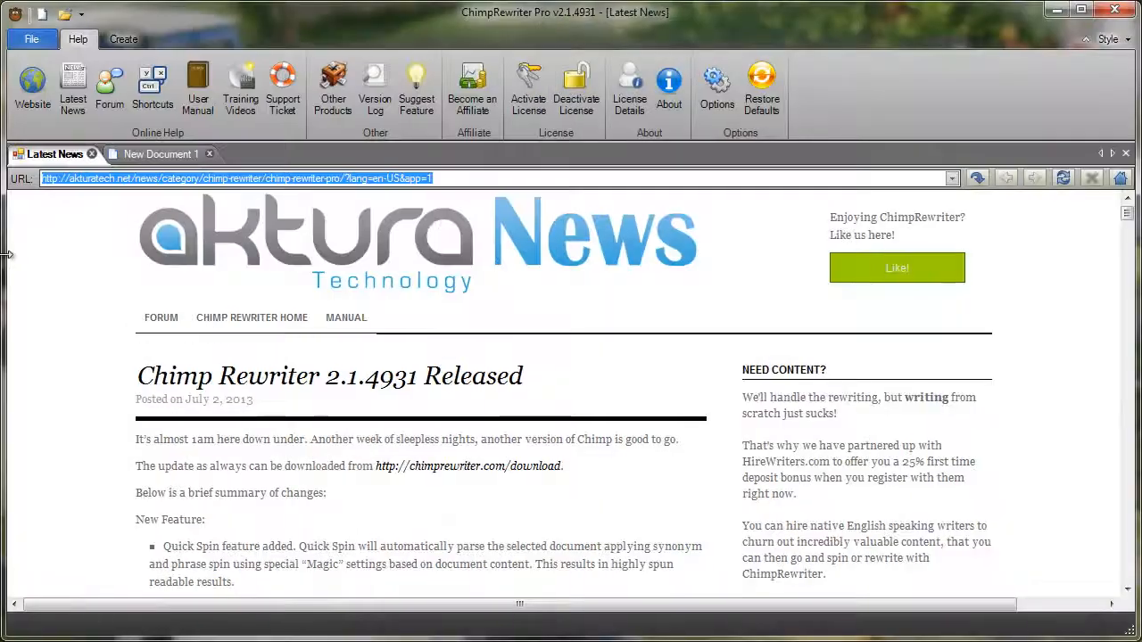
Narrow the window to expose the desktop, open Plastic Forks.txt, new version.chimp2 and chimprewriter-test1.txt from there together, and view each document
{"action": "left_click_drag", "start_coordinate": [8, 256], "coordinate": [142, 263]}
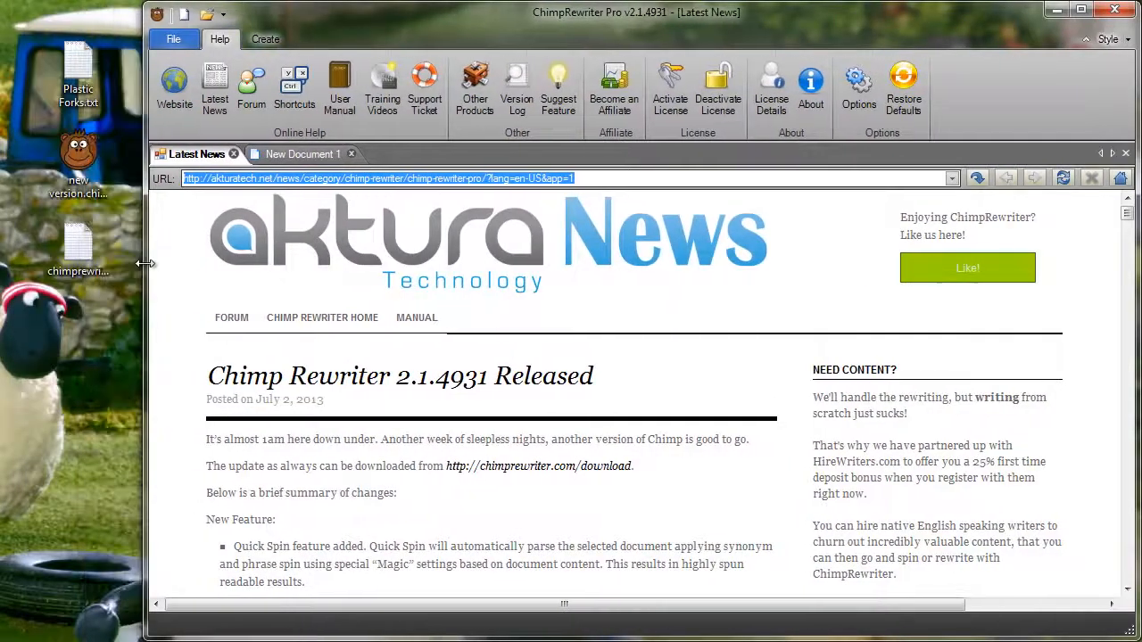
{"action": "left_click", "coordinate": [308, 153]}
{"action": "left_click_drag", "start_coordinate": [71, 312], "coordinate": [75, 59]}
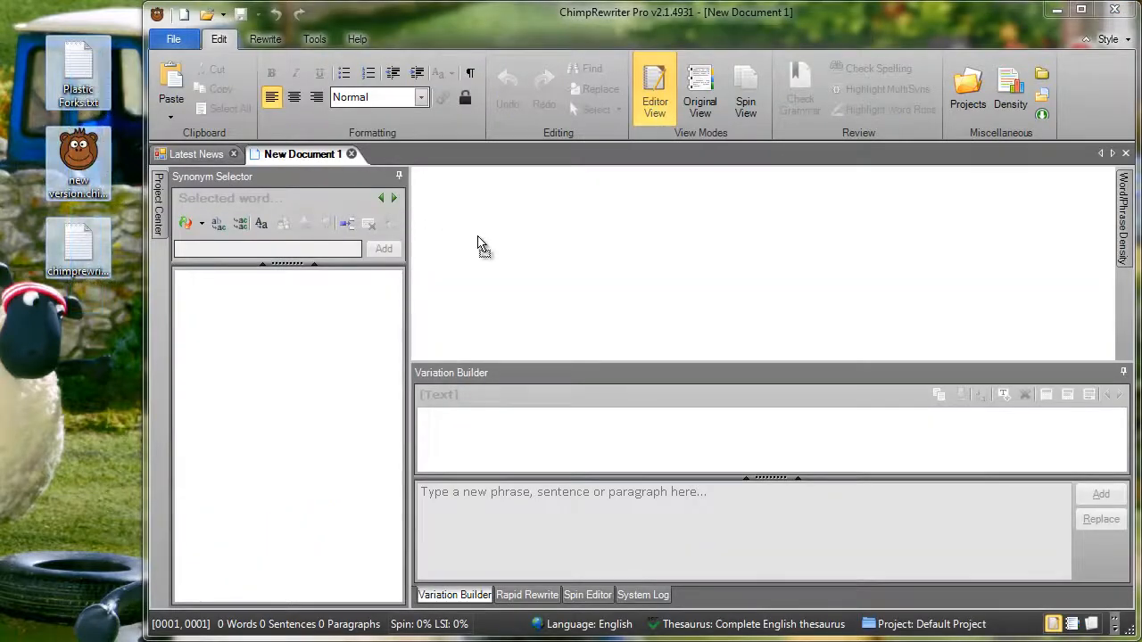
{"action": "left_click_drag", "start_coordinate": [498, 239], "coordinate": [500, 241]}
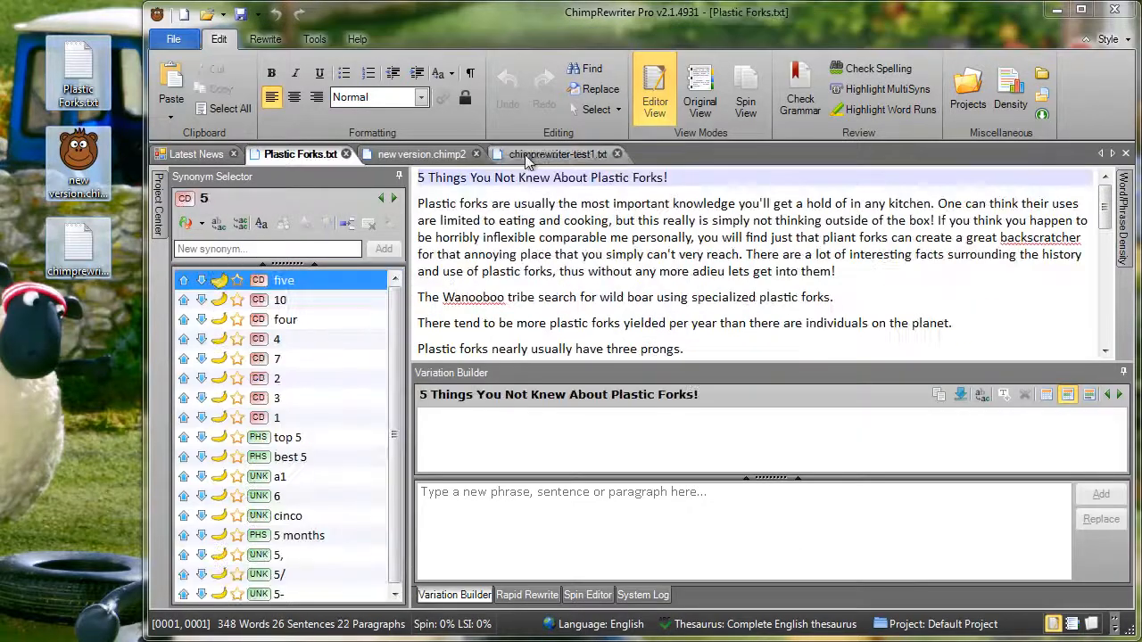
{"action": "left_click", "coordinate": [421, 157]}
{"action": "left_click", "coordinate": [543, 161]}
{"action": "left_click", "coordinate": [403, 157]}
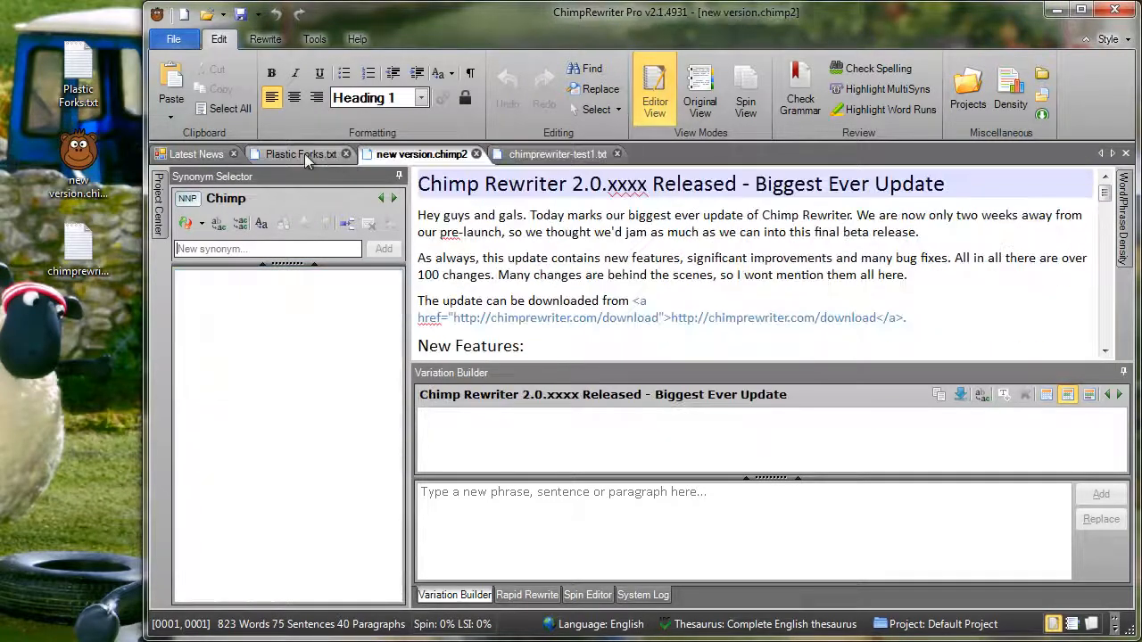
{"action": "left_click", "coordinate": [304, 154]}
Create a new document and transfer the eBook pricing article's title and opening paragraphs into it directly from the browser page
{"action": "left_click", "coordinate": [185, 16]}
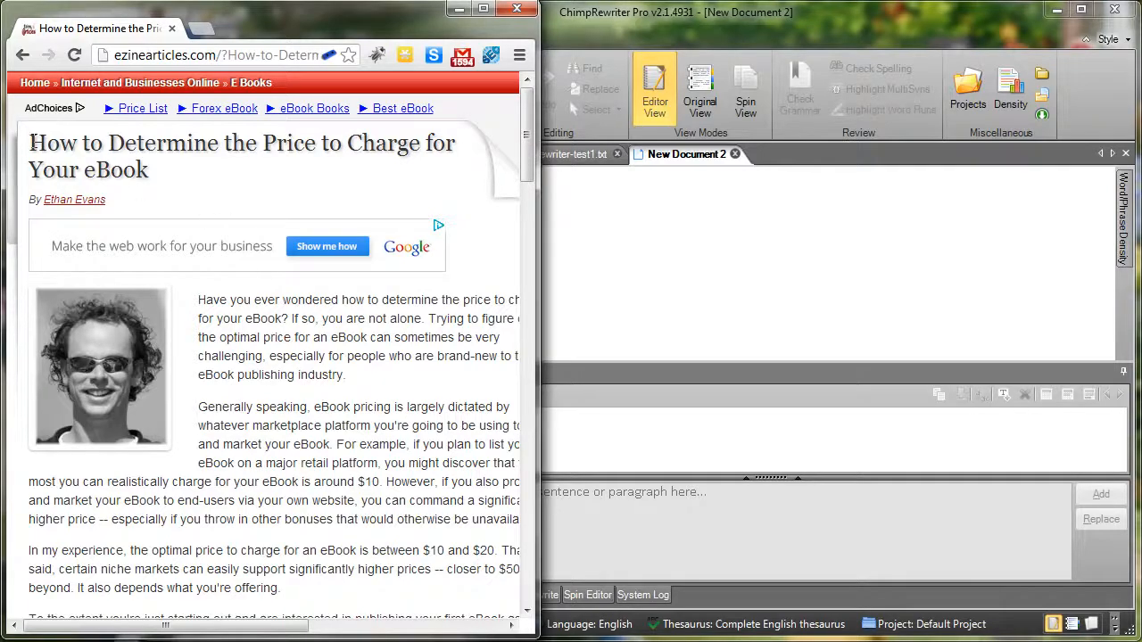
{"action": "left_click_drag", "start_coordinate": [31, 143], "coordinate": [295, 596]}
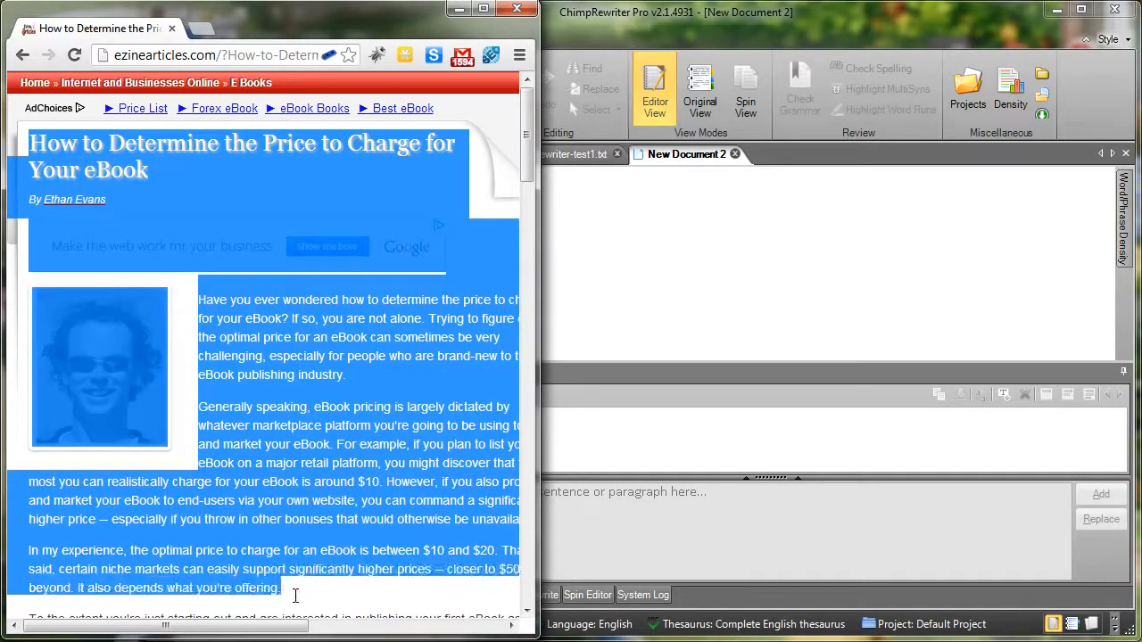
{"action": "left_click_drag", "start_coordinate": [700, 260], "coordinate": [703, 250]}
{"action": "left_click", "coordinate": [684, 251]}
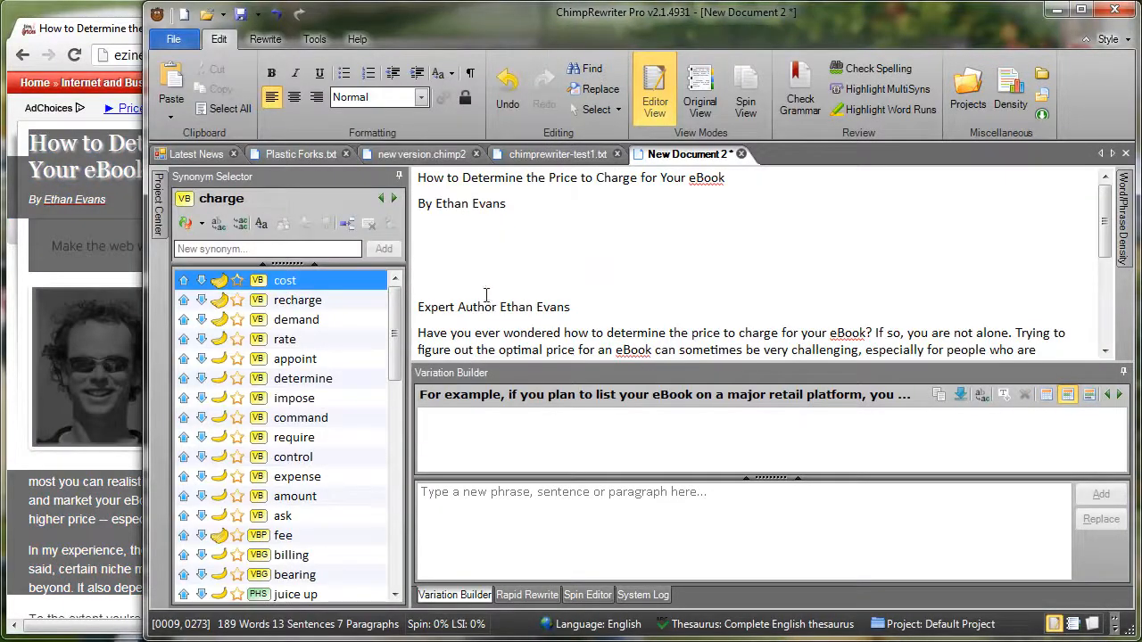
Create another new document and copy the selected eBook pricing article text from the browser page
{"action": "left_click", "coordinate": [183, 13]}
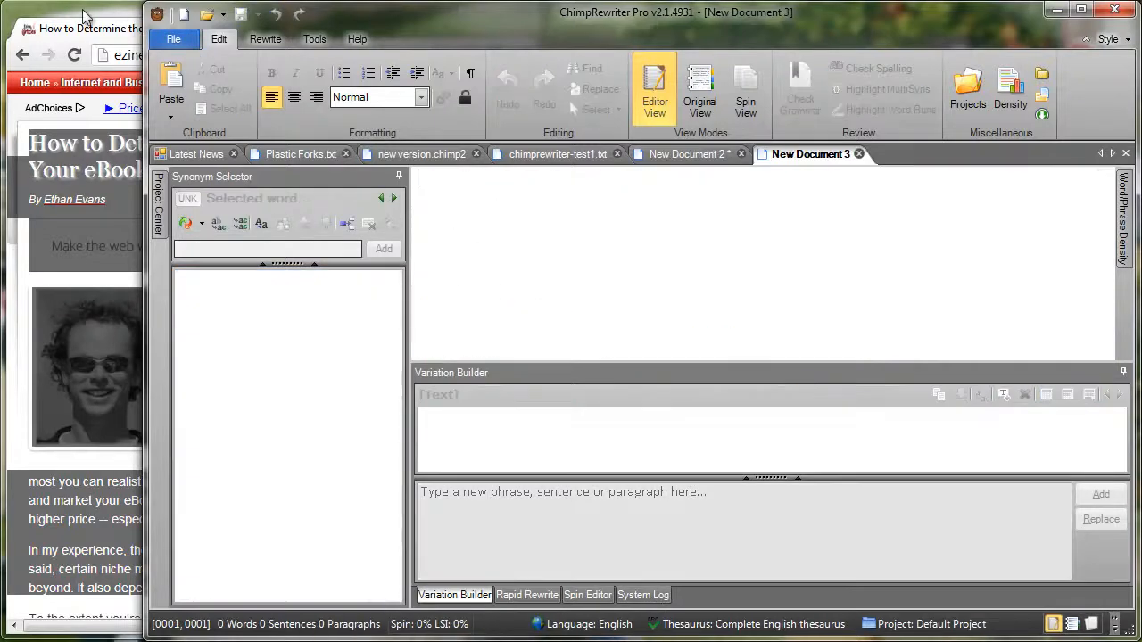
{"action": "left_click", "coordinate": [85, 16]}
{"action": "right_click", "coordinate": [286, 335]}
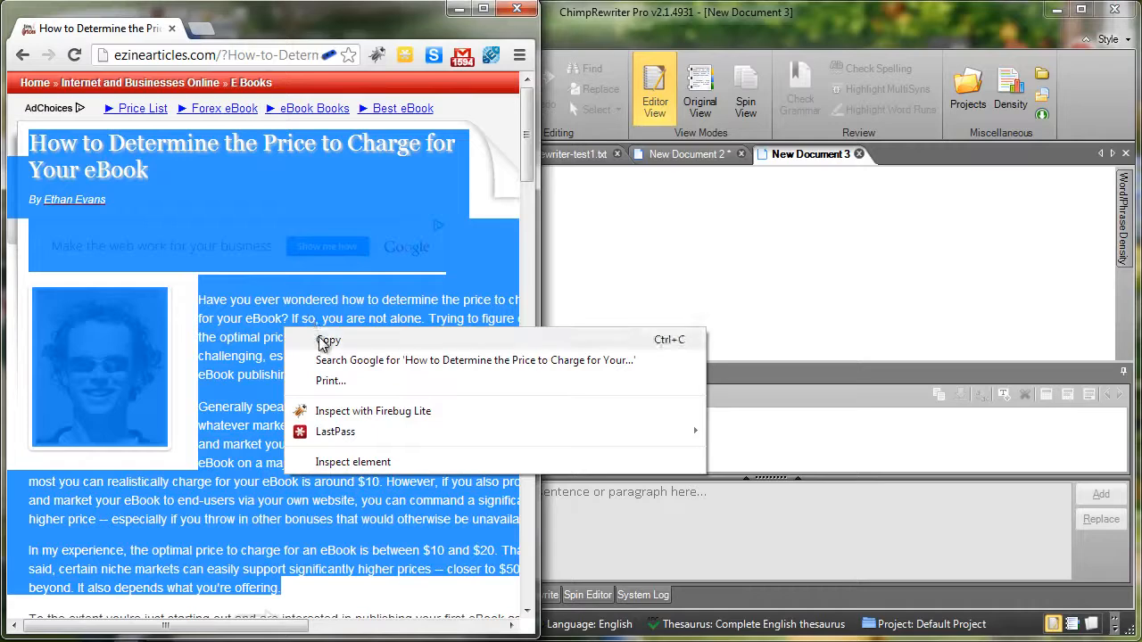
{"action": "left_click", "coordinate": [325, 341]}
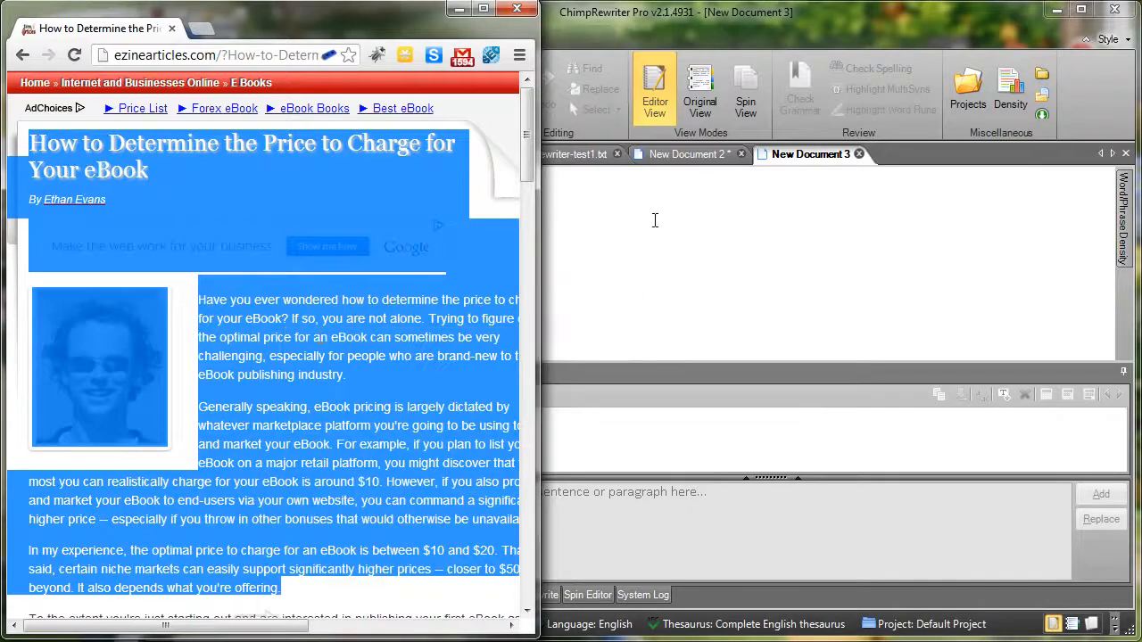
Paste the copied article into the new document with its web formatting kept, and check the heading, byline and body text
{"action": "left_click", "coordinate": [655, 220]}
{"action": "right_click", "coordinate": [438, 183]}
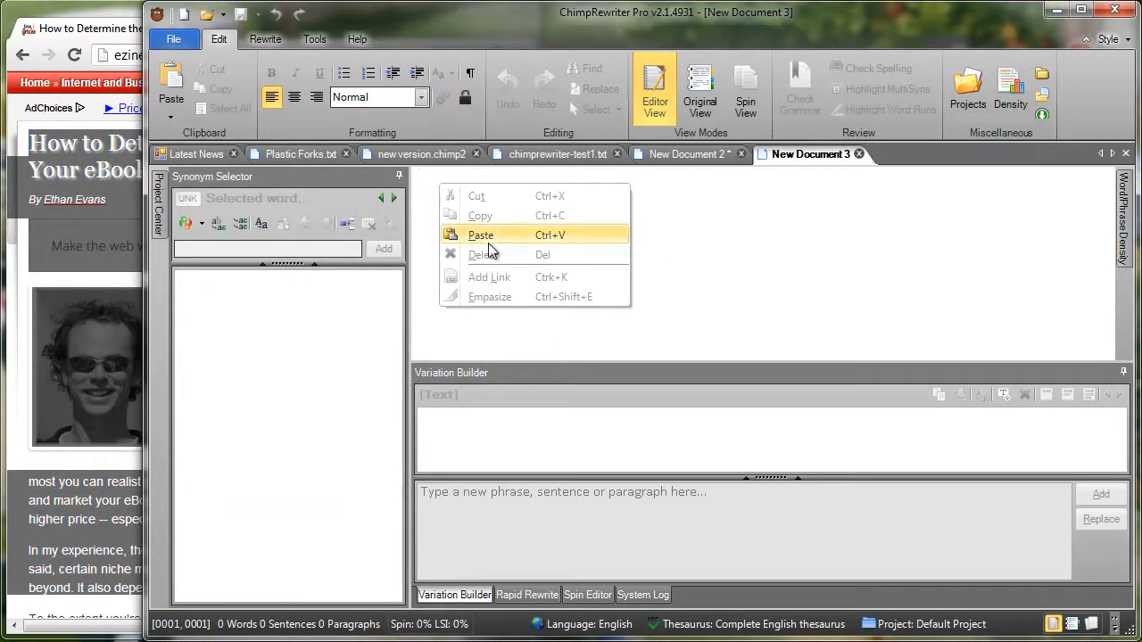
{"action": "left_click", "coordinate": [178, 104]}
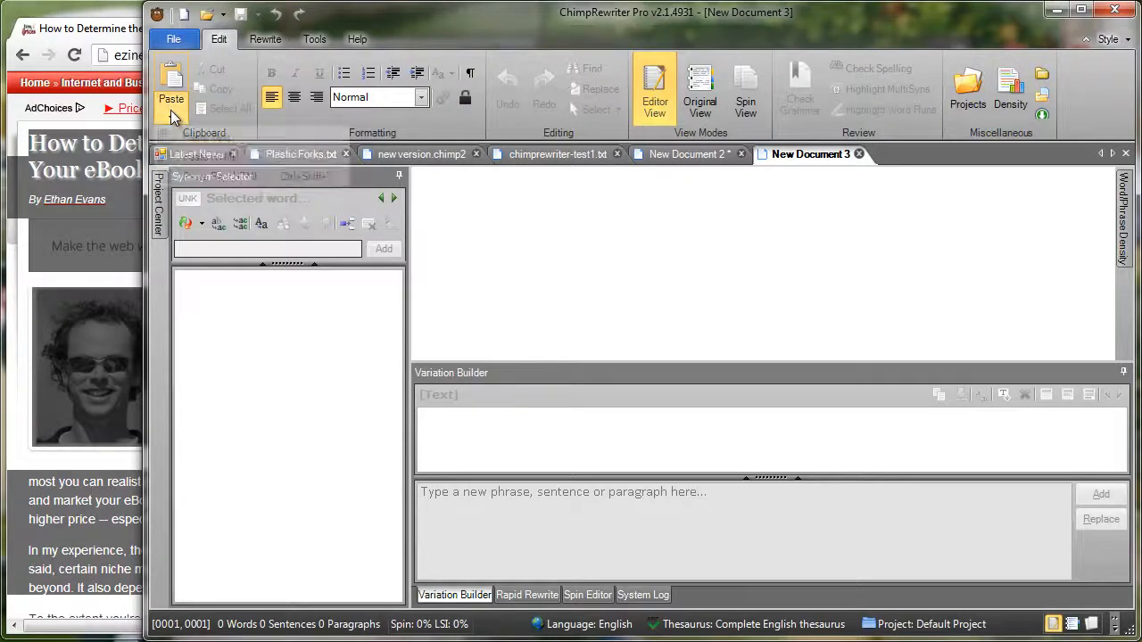
{"action": "left_click", "coordinate": [171, 110]}
{"action": "left_click", "coordinate": [208, 157]}
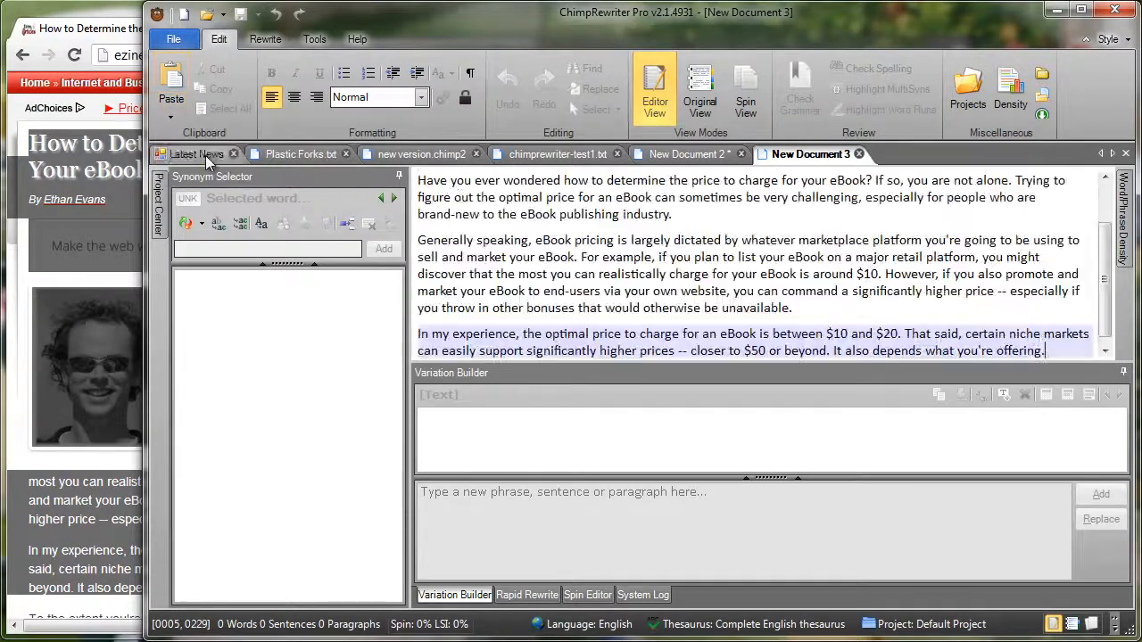
{"action": "left_click", "coordinate": [529, 258]}
{"action": "scroll", "coordinate": [529, 258], "scroll_direction": "up", "scroll_amount": 1}
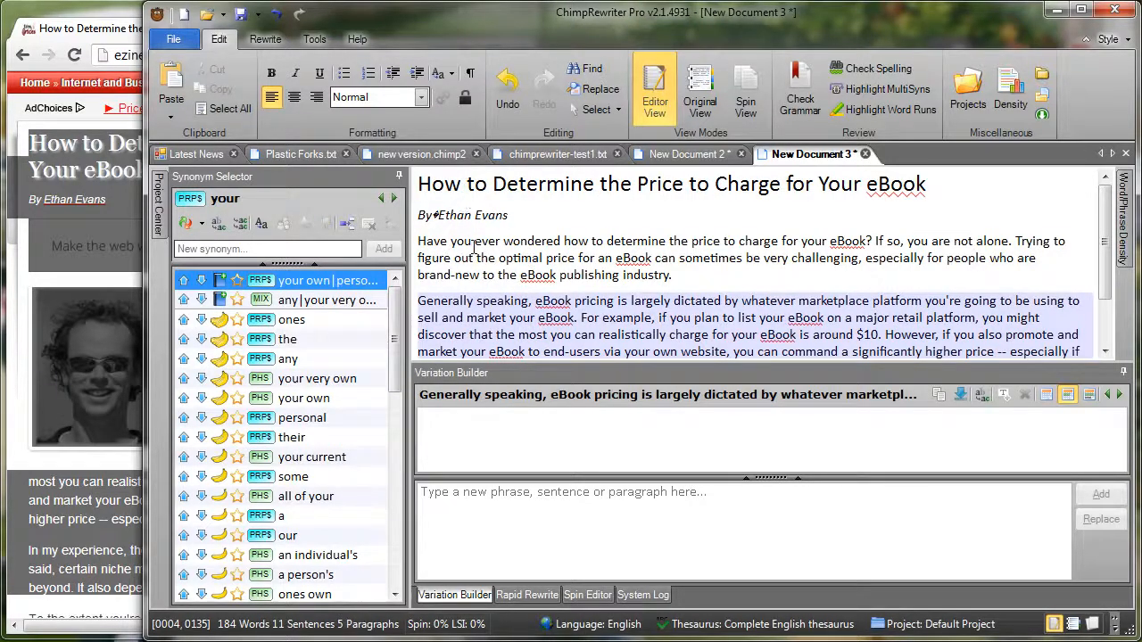
{"action": "left_click", "coordinate": [506, 184]}
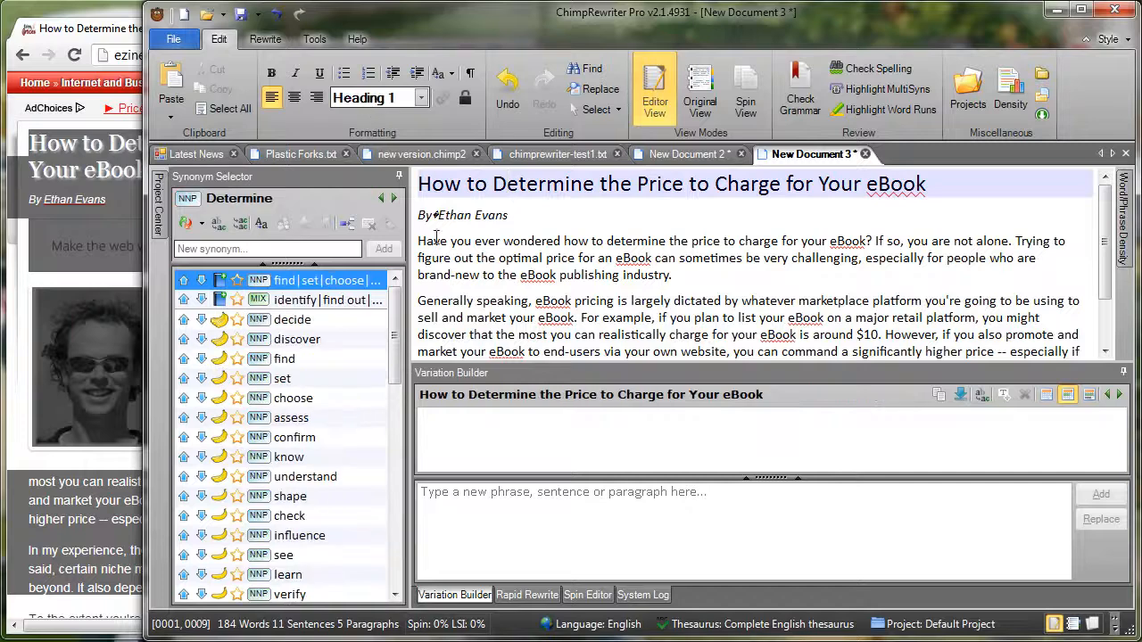
{"action": "left_click", "coordinate": [456, 215]}
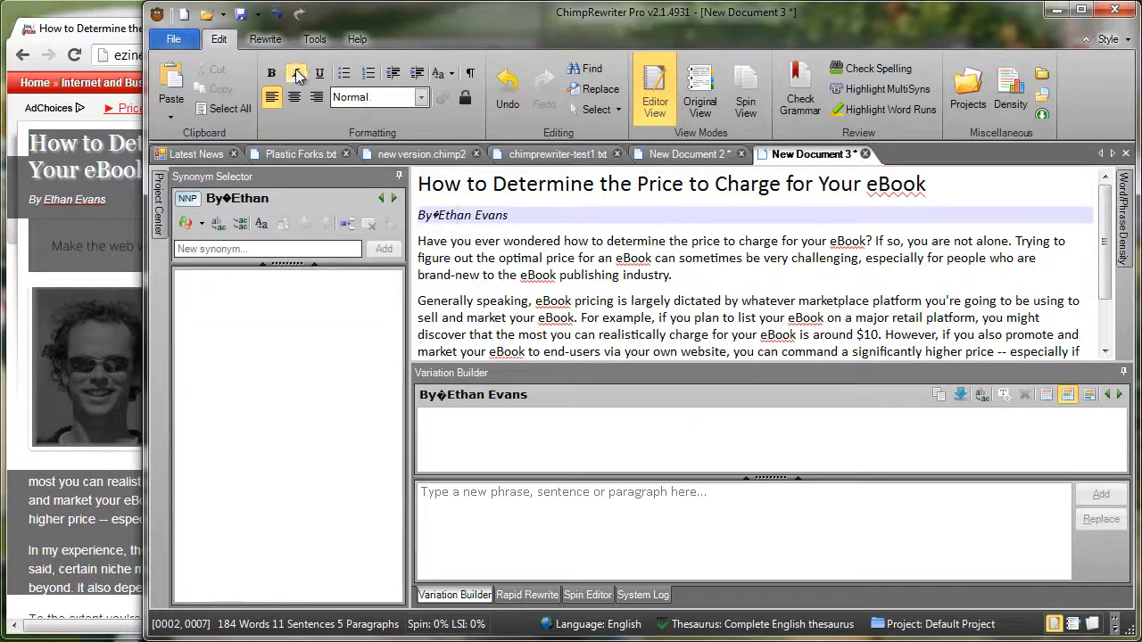
{"action": "left_click", "coordinate": [536, 290]}
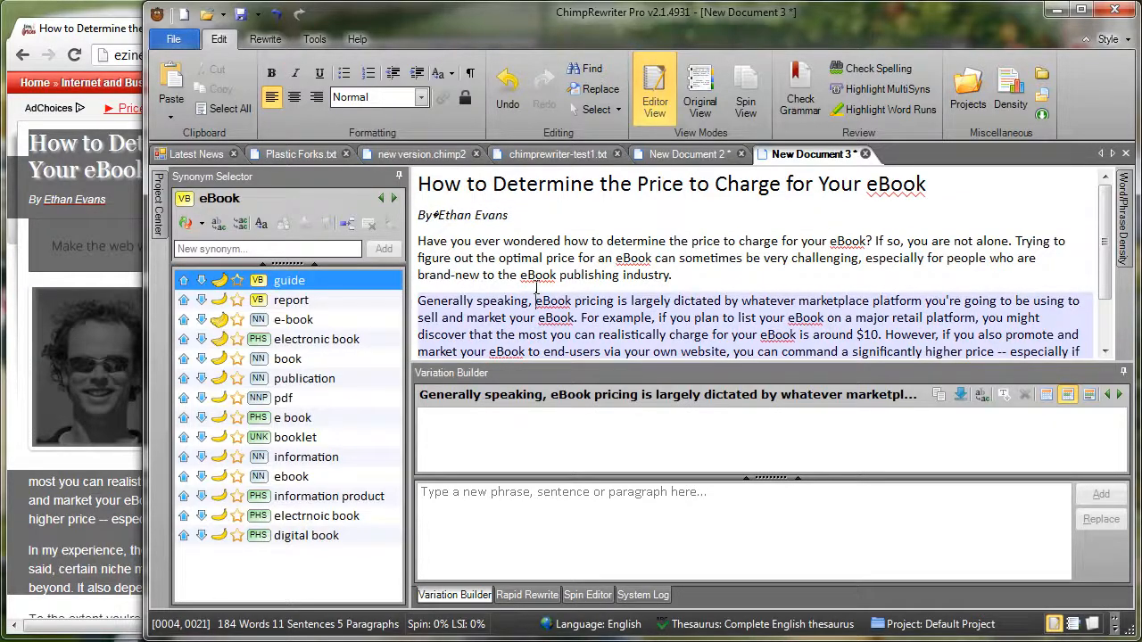
Open and merge chimprewriter-test1.txt and Plastic Forks.txt into a single document, and review the combined text
{"action": "left_click", "coordinate": [223, 14]}
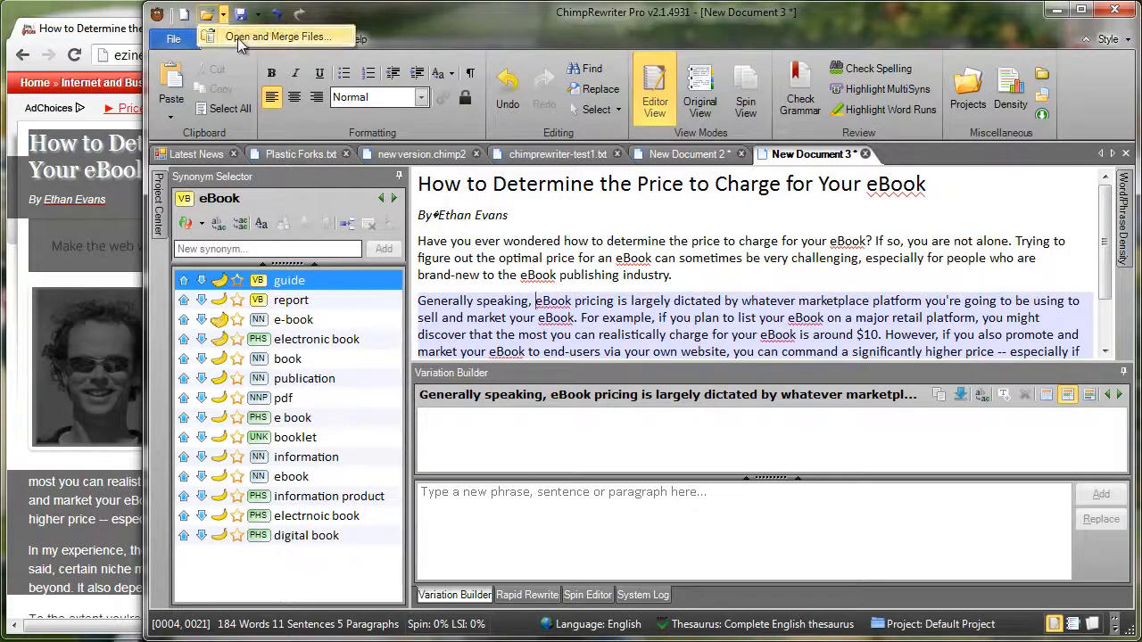
{"action": "left_click", "coordinate": [238, 41]}
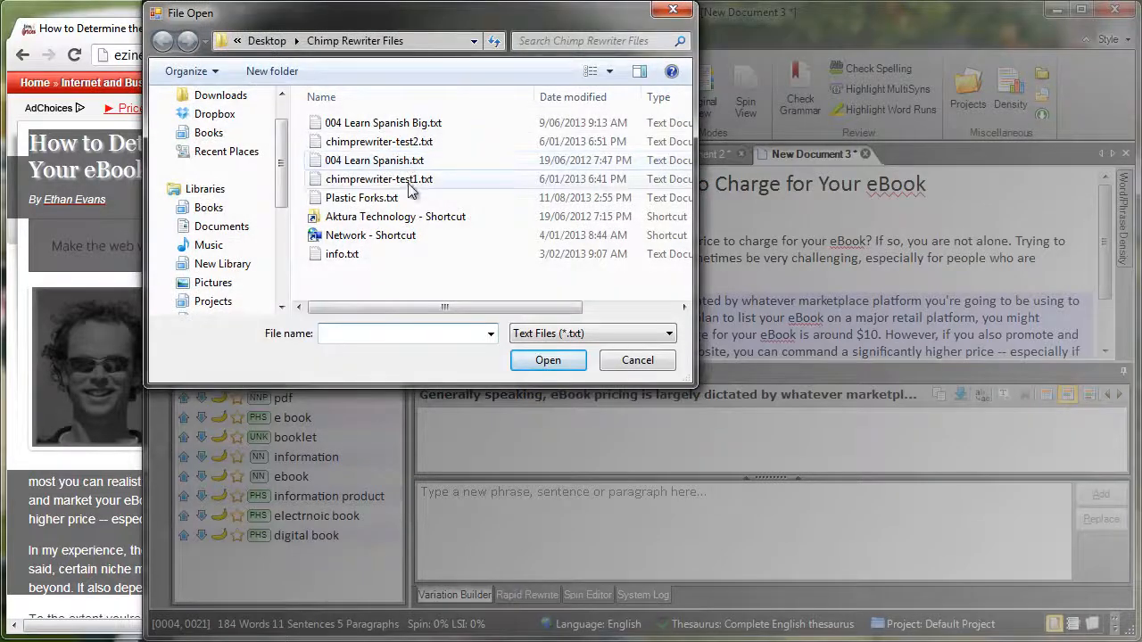
{"action": "left_click", "coordinate": [392, 182]}
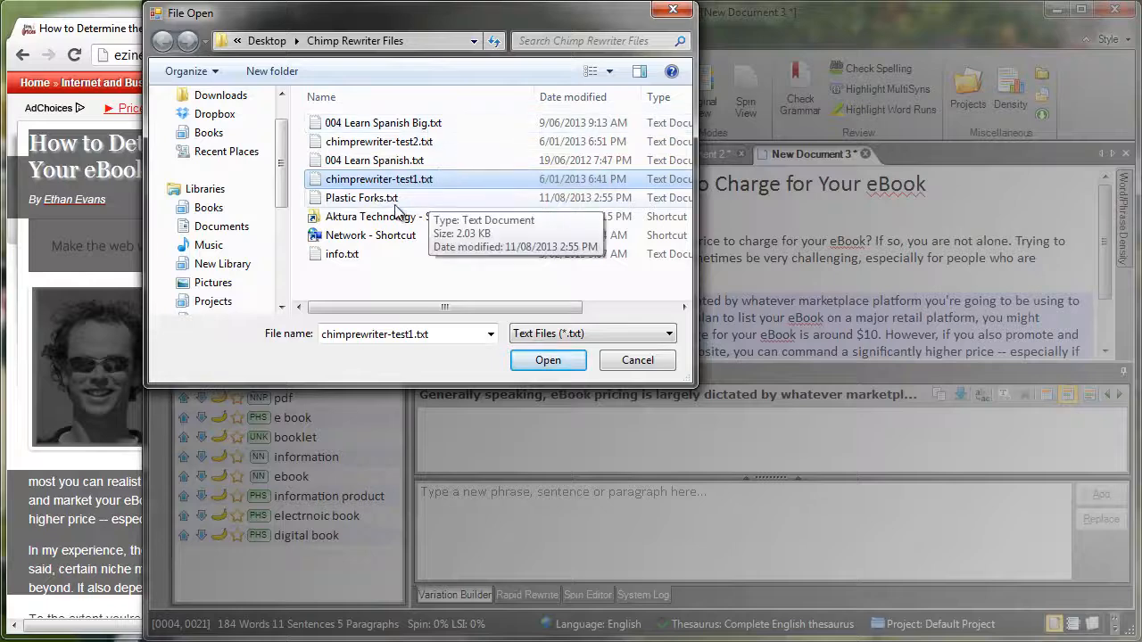
{"action": "left_click", "coordinate": [393, 199], "text": "ctrl"}
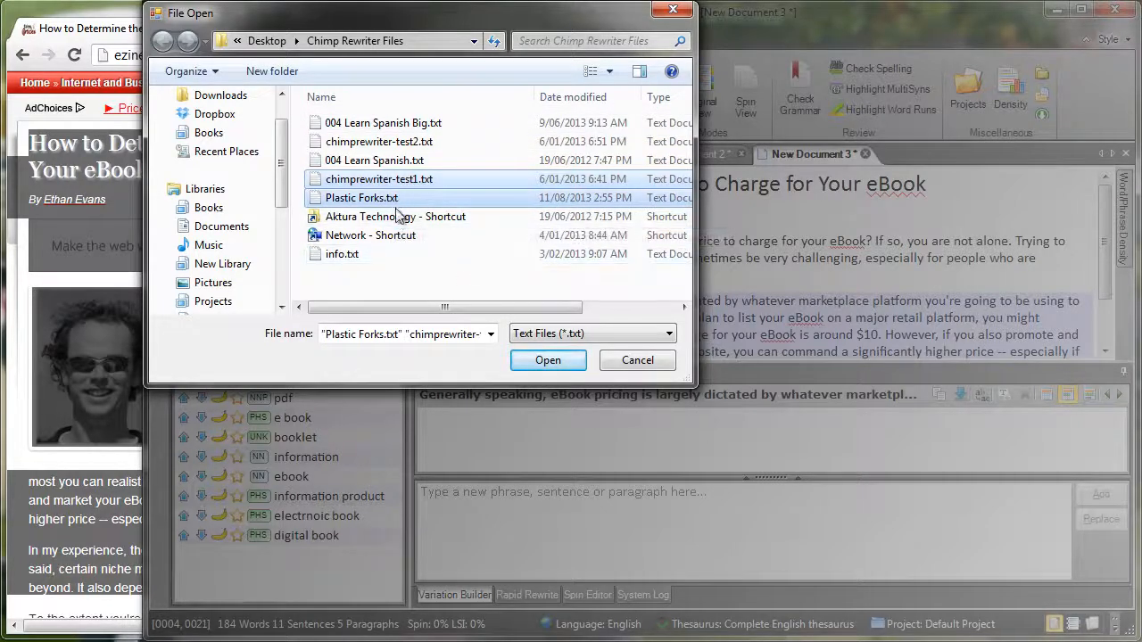
{"action": "left_click", "coordinate": [525, 359]}
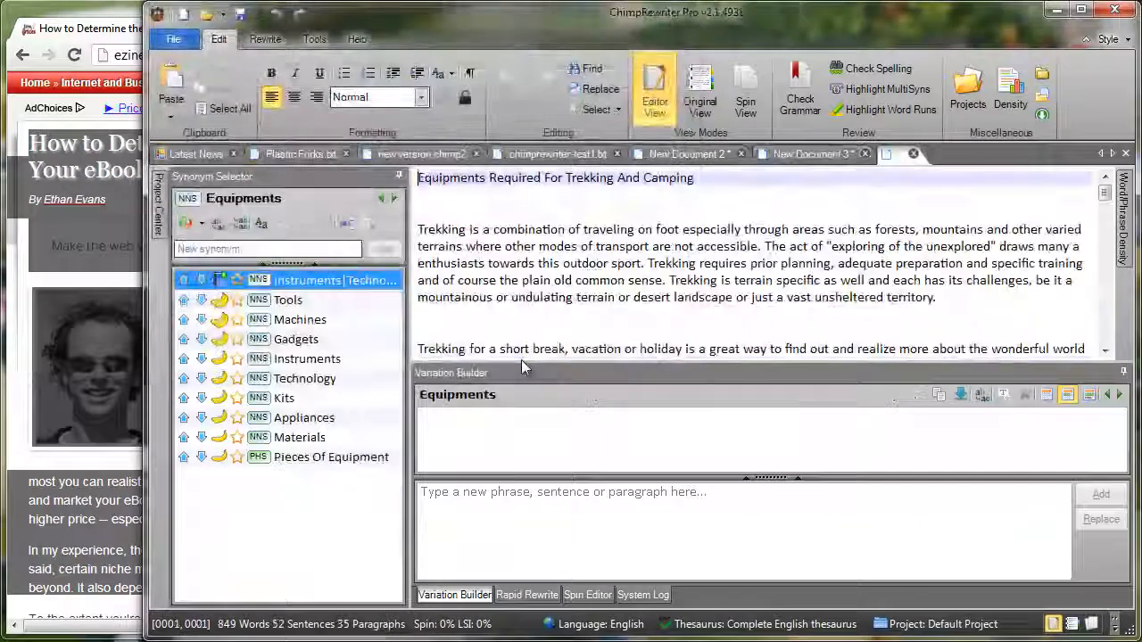
{"action": "scroll", "coordinate": [658, 212], "scroll_direction": "down", "scroll_amount": 10}
{"action": "scroll", "coordinate": [659, 211], "scroll_direction": "down", "scroll_amount": 15}
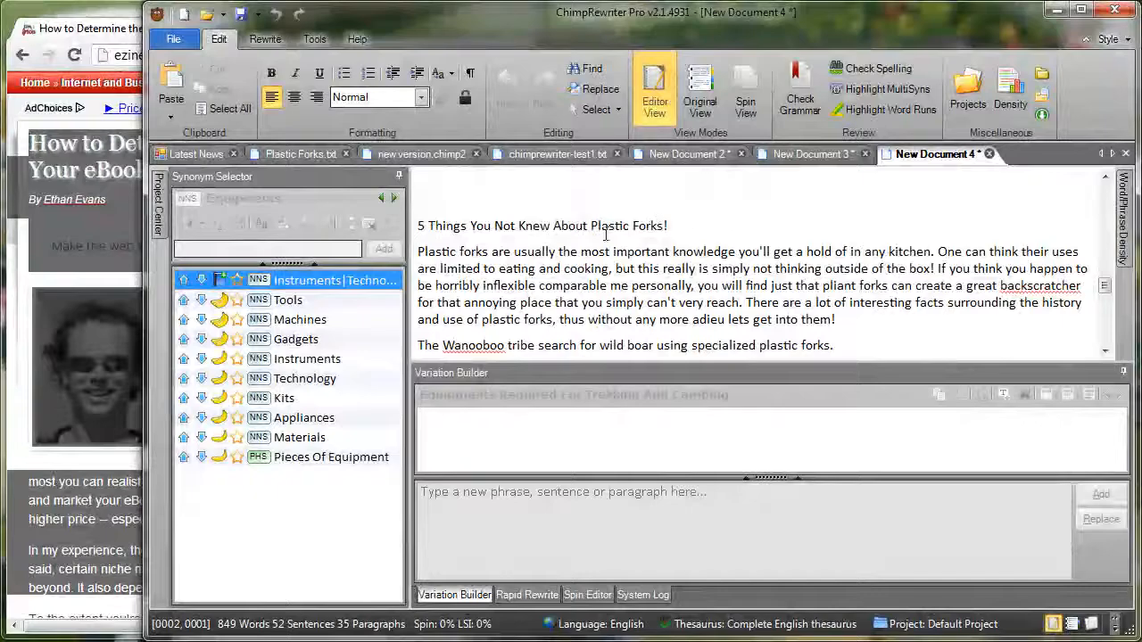
{"action": "scroll", "coordinate": [692, 252], "scroll_direction": "up", "scroll_amount": 20}
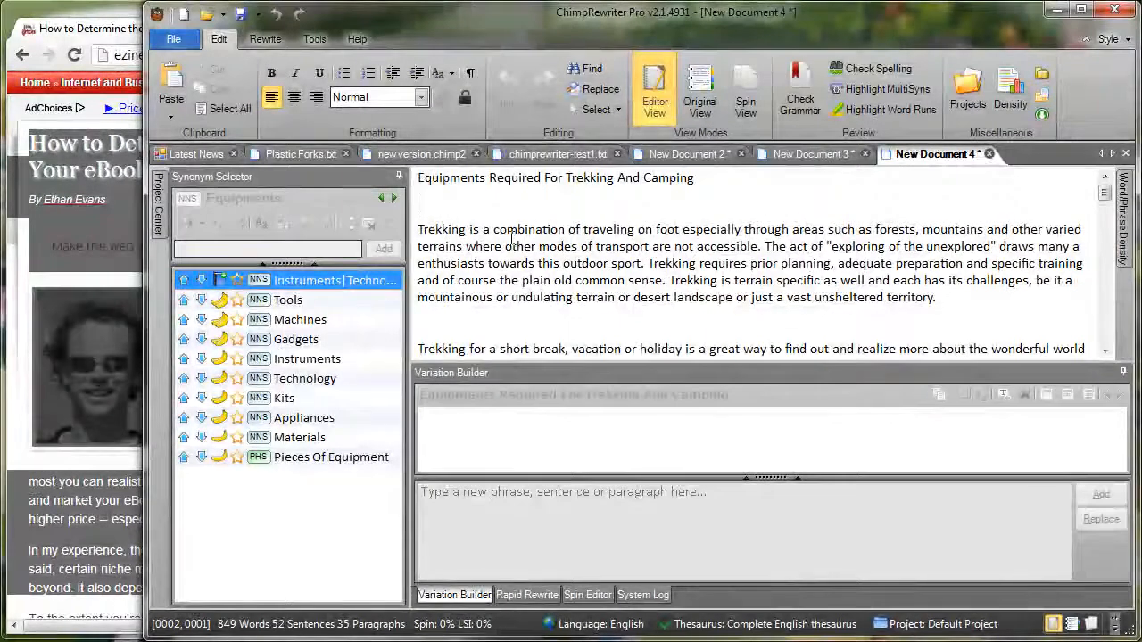
Create a new empty document and open the Article Finder for it
{"action": "left_click", "coordinate": [184, 15]}
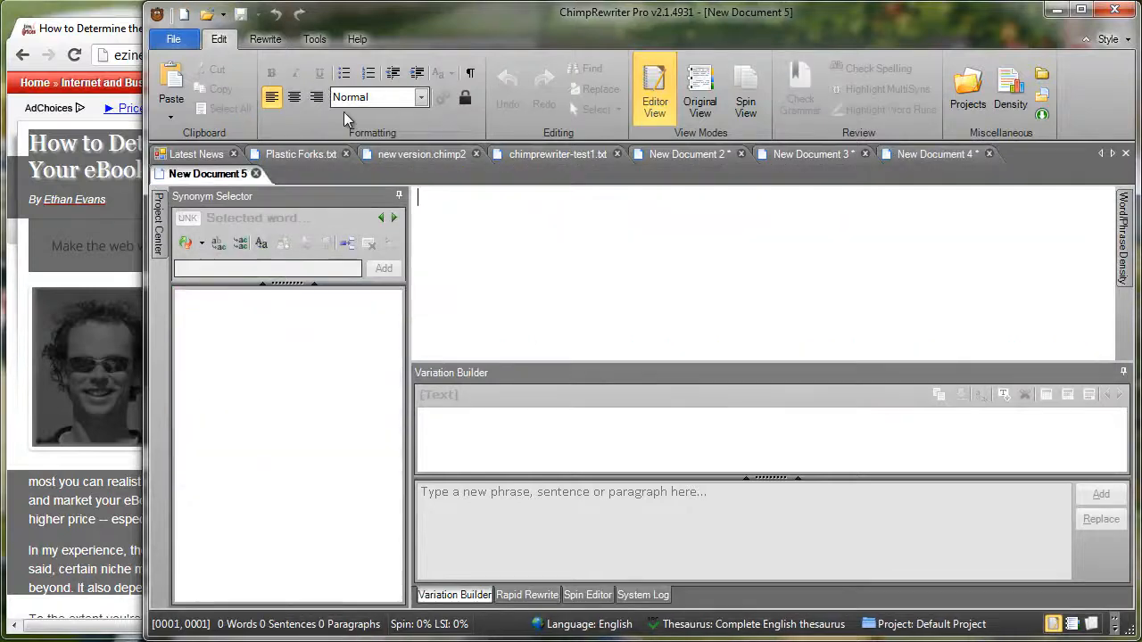
{"action": "left_click", "coordinate": [314, 39]}
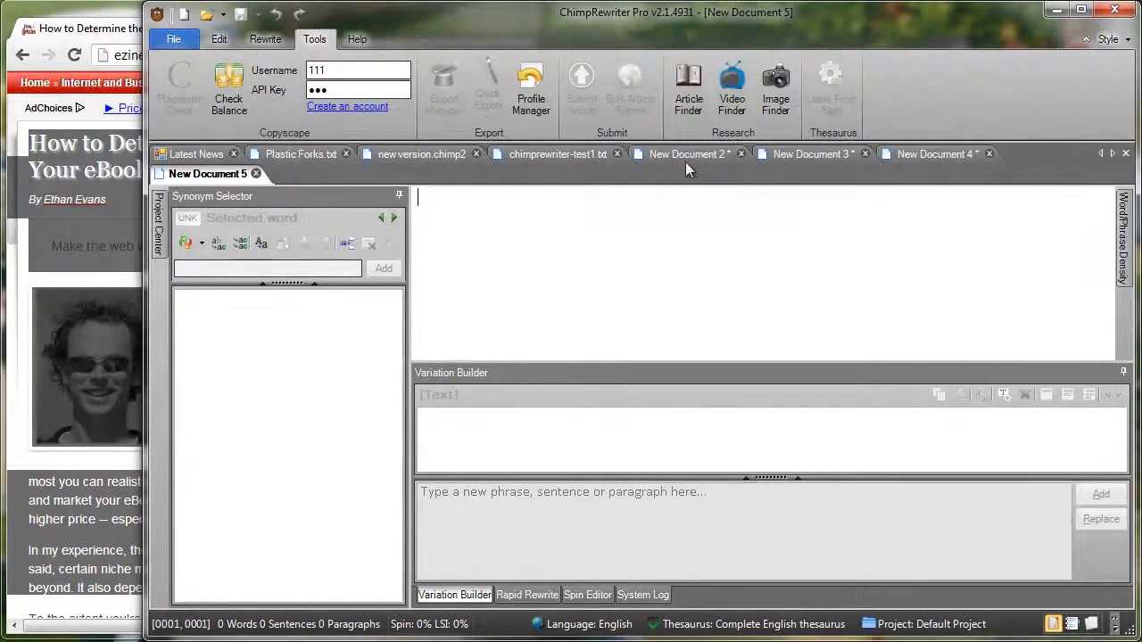
{"action": "left_click", "coordinate": [687, 93]}
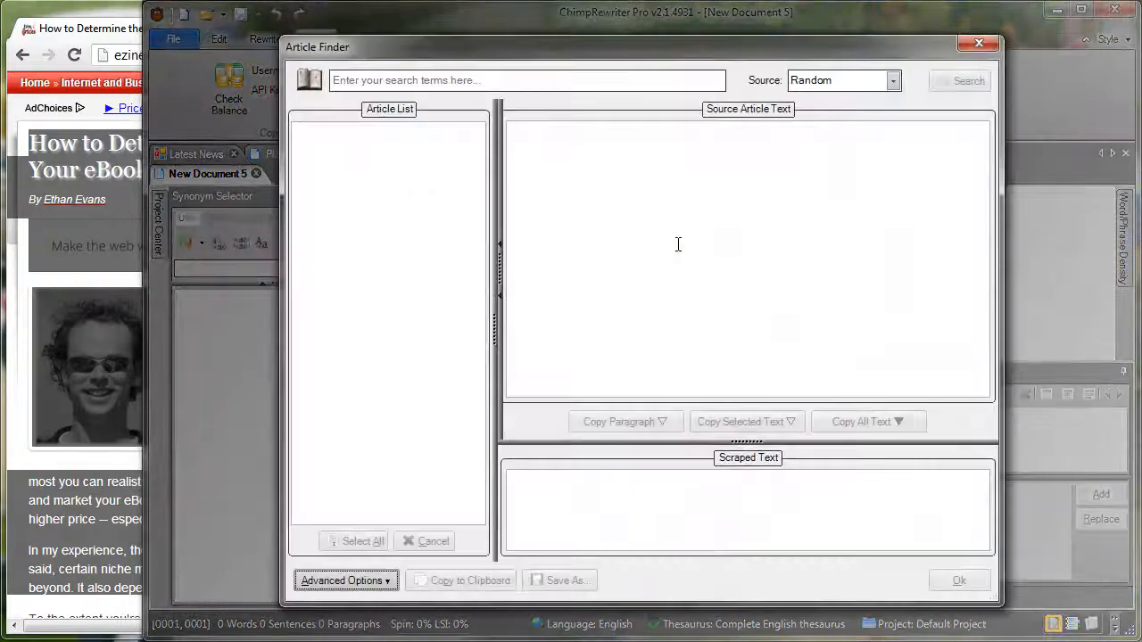
Search the eHow source for "camping" articles and preview "How to Pack for a Camping Trip"
{"action": "left_click", "coordinate": [523, 83]}
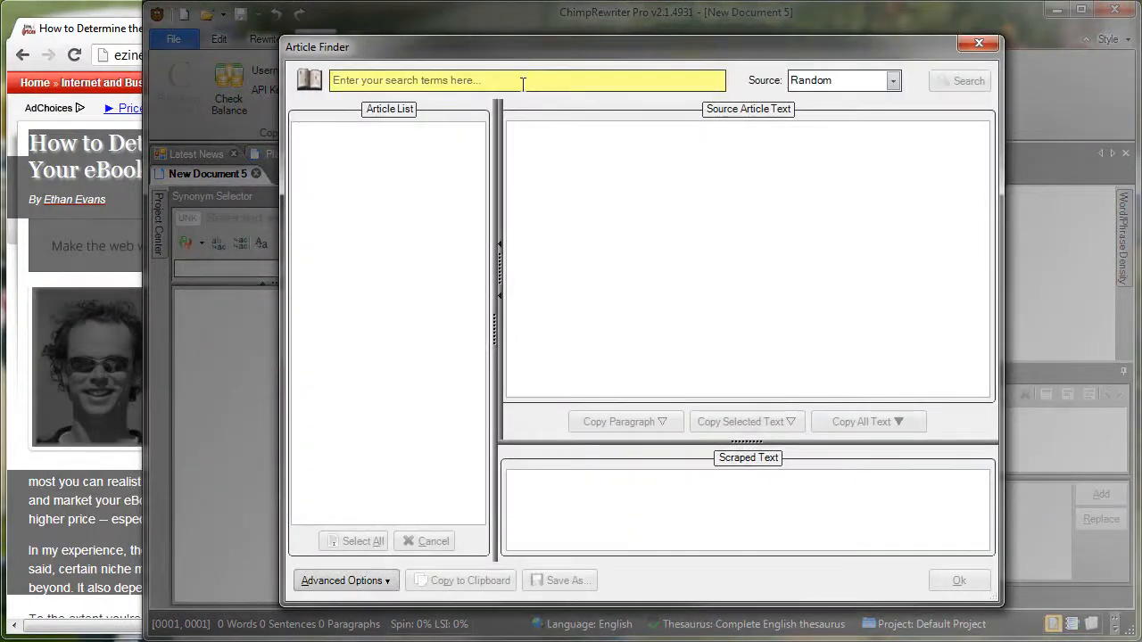
{"action": "type", "text": "camping"}
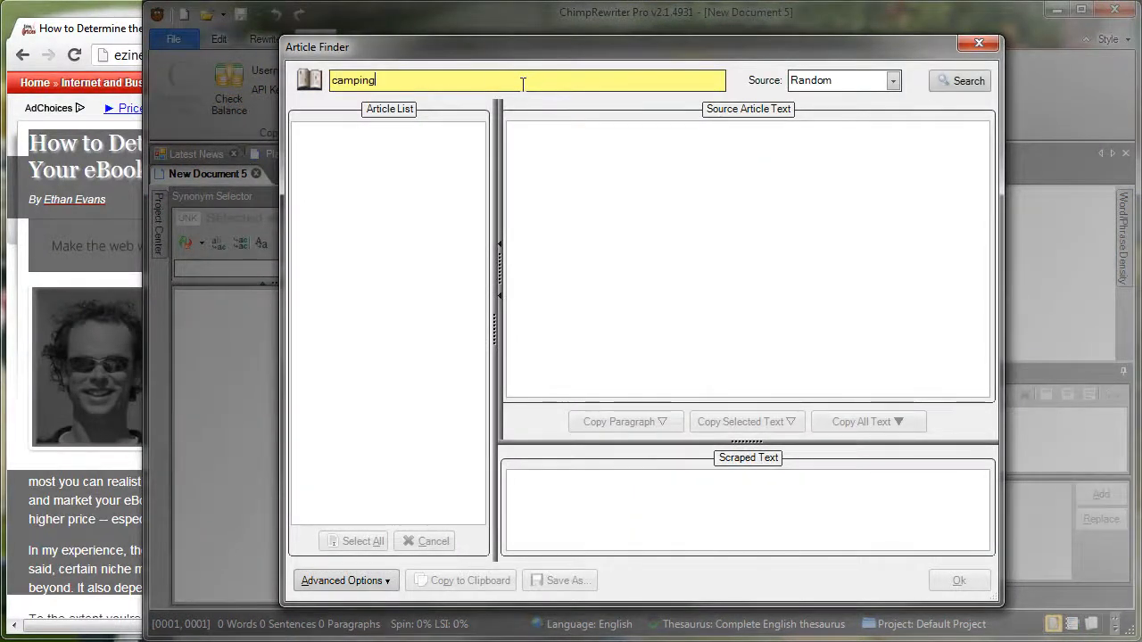
{"action": "left_click", "coordinate": [884, 80]}
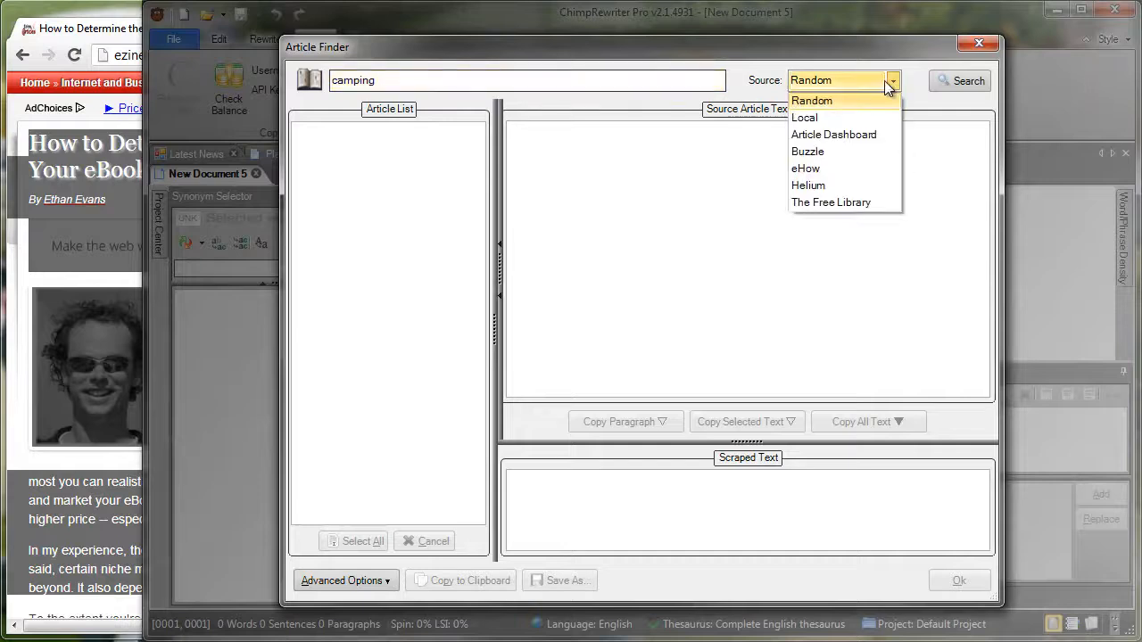
{"action": "left_click", "coordinate": [833, 172]}
{"action": "left_click", "coordinate": [961, 79]}
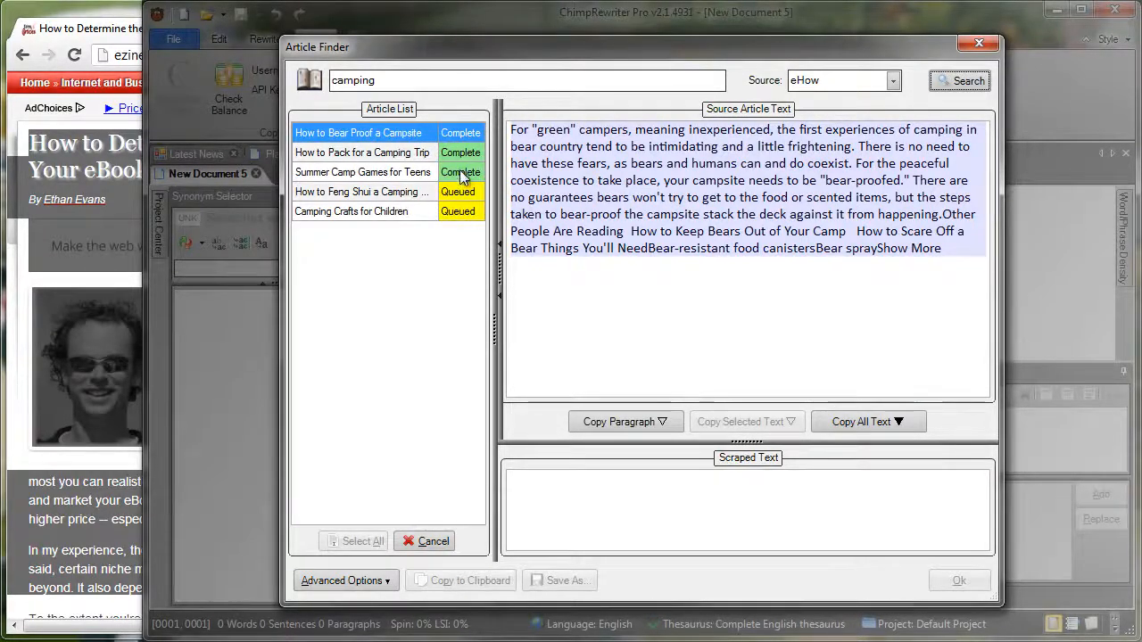
{"action": "left_click", "coordinate": [375, 154]}
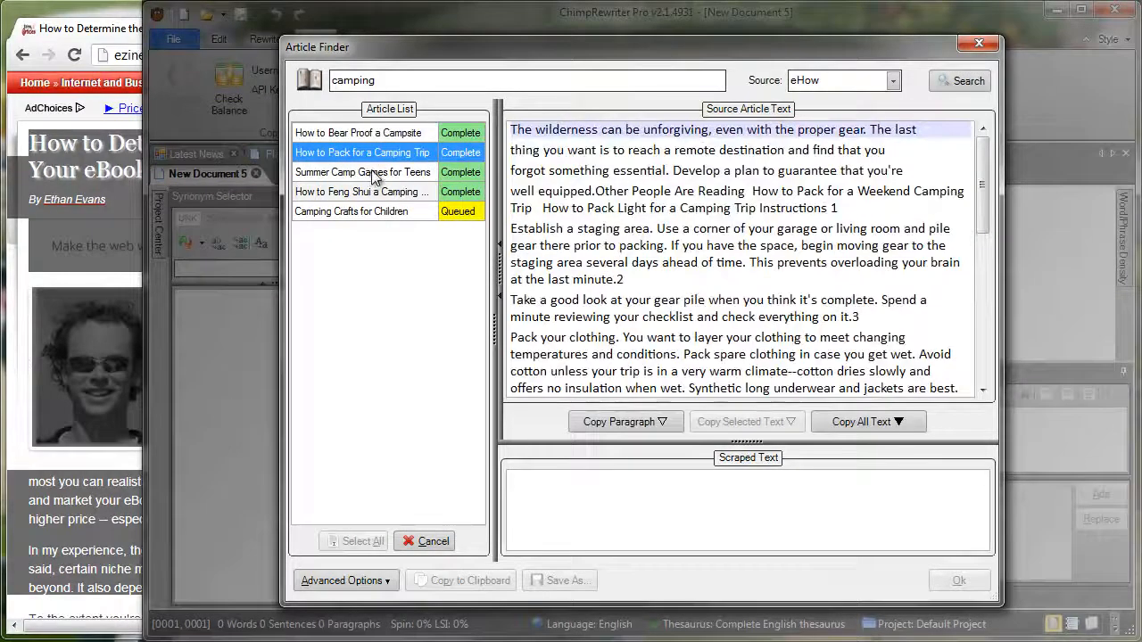
Browse the previews of the other camping articles found, and return to "How to Pack for a Camping Trip"
{"action": "left_click", "coordinate": [371, 173]}
{"action": "left_click", "coordinate": [371, 191]}
{"action": "left_click", "coordinate": [373, 174]}
{"action": "left_click", "coordinate": [371, 153]}
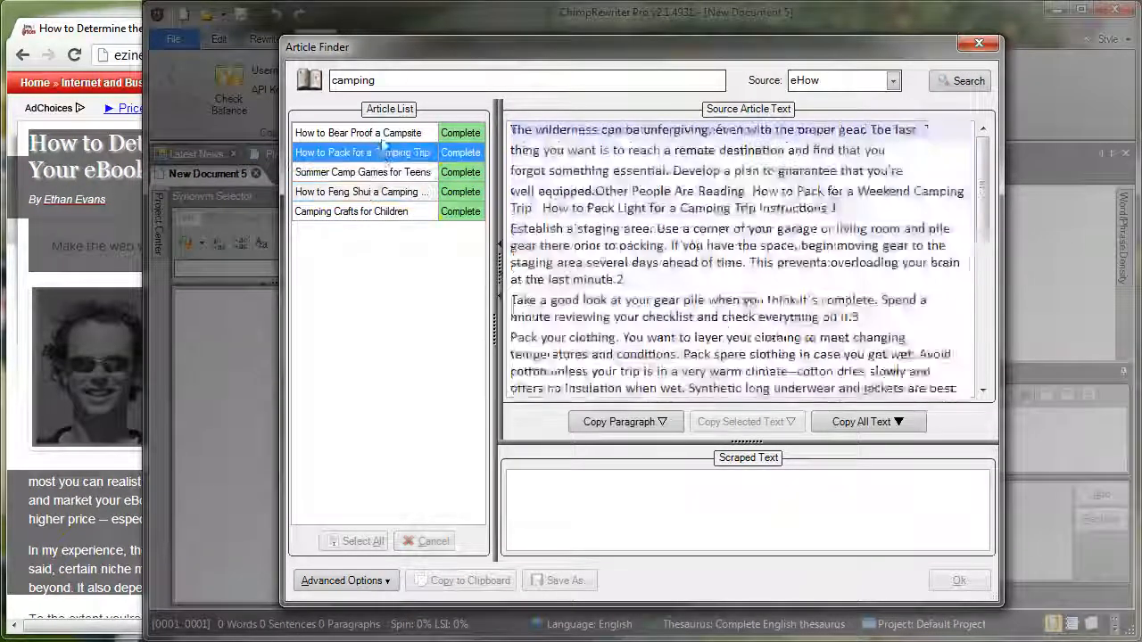
{"action": "left_click", "coordinate": [371, 134]}
{"action": "left_click", "coordinate": [373, 156]}
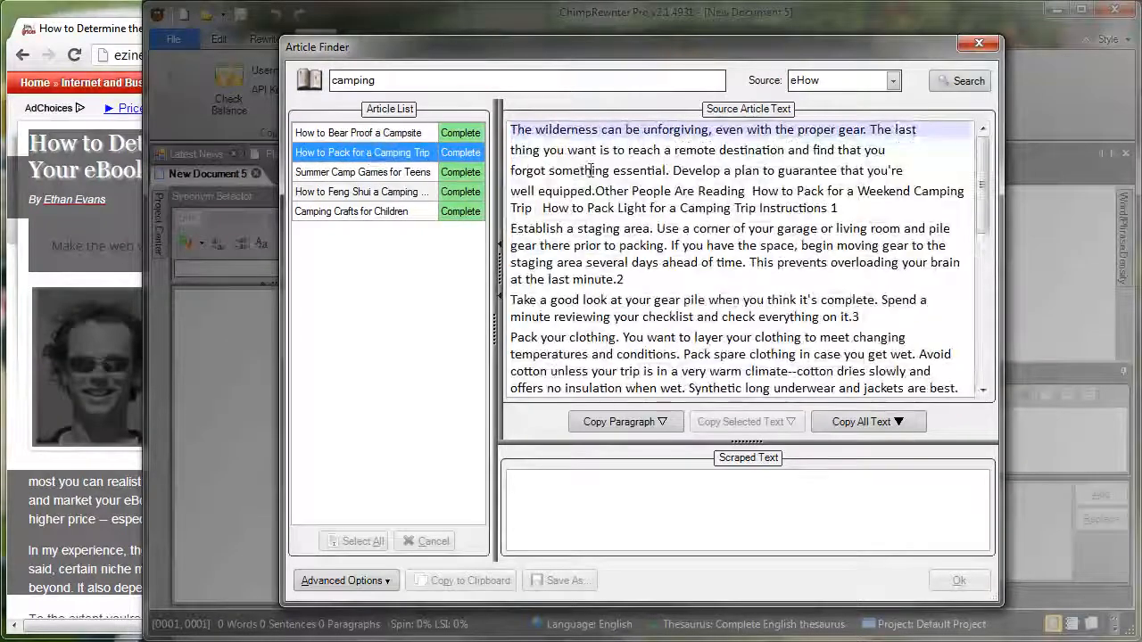
Copy the "Establish a staging area" paragraph of "How to Pack for a Camping Trip" into the scraped text
{"action": "left_click", "coordinate": [538, 190]}
{"action": "left_click", "coordinate": [593, 243]}
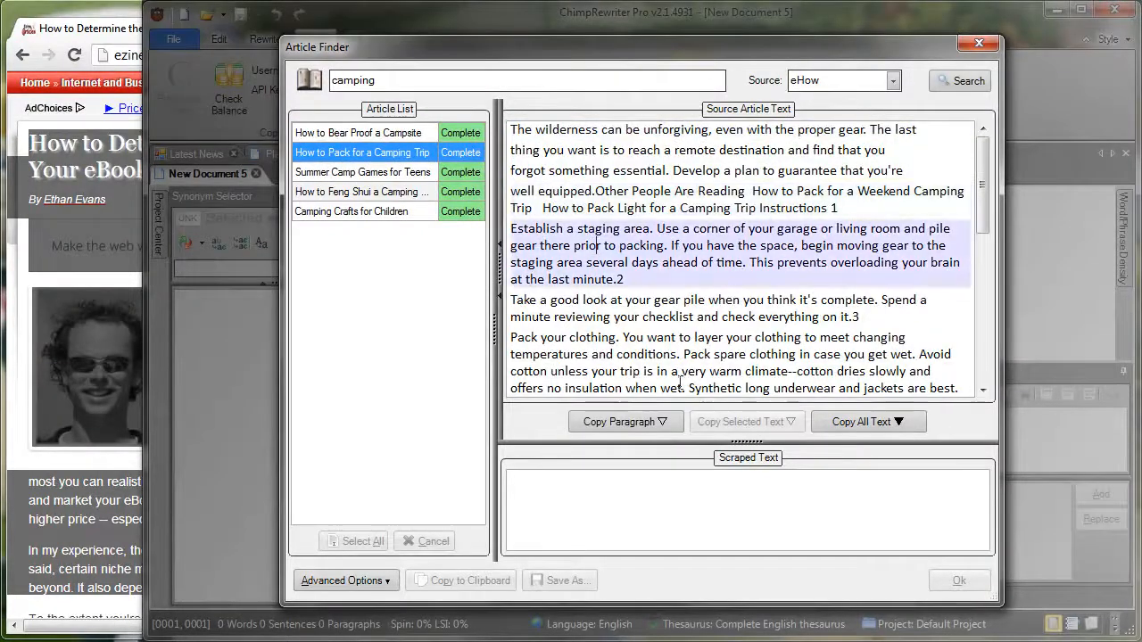
{"action": "left_click", "coordinate": [610, 422]}
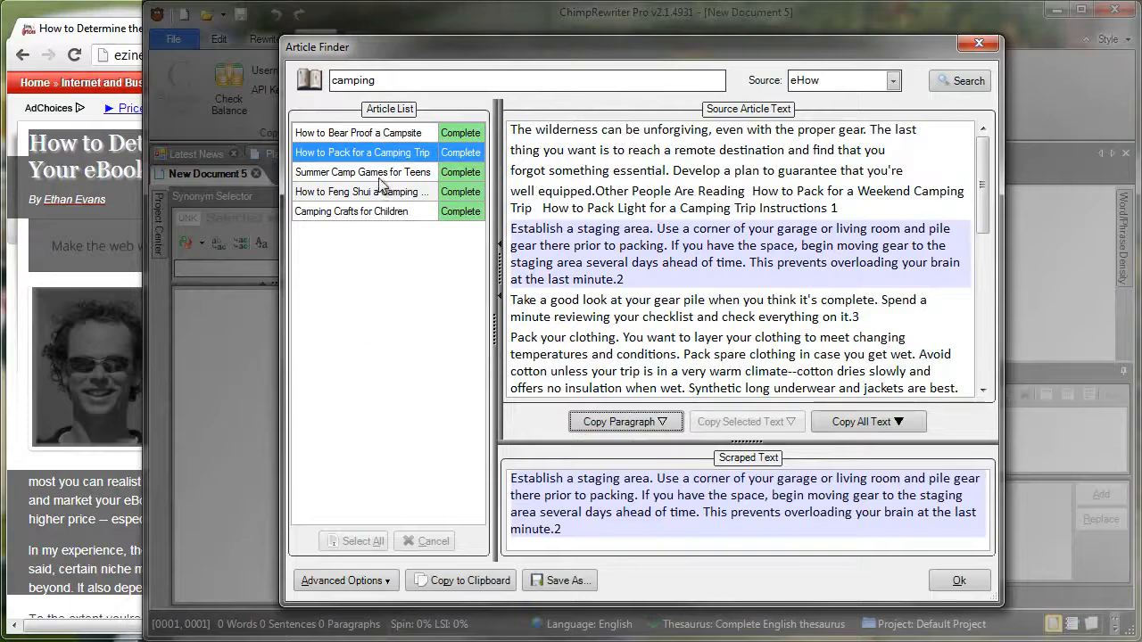
Add the paragraph about the "Shrieks" game from "Summer Camp Games for Teens" to the scraped text
{"action": "left_click", "coordinate": [374, 172]}
{"action": "left_click", "coordinate": [615, 302]}
{"action": "left_click", "coordinate": [636, 425]}
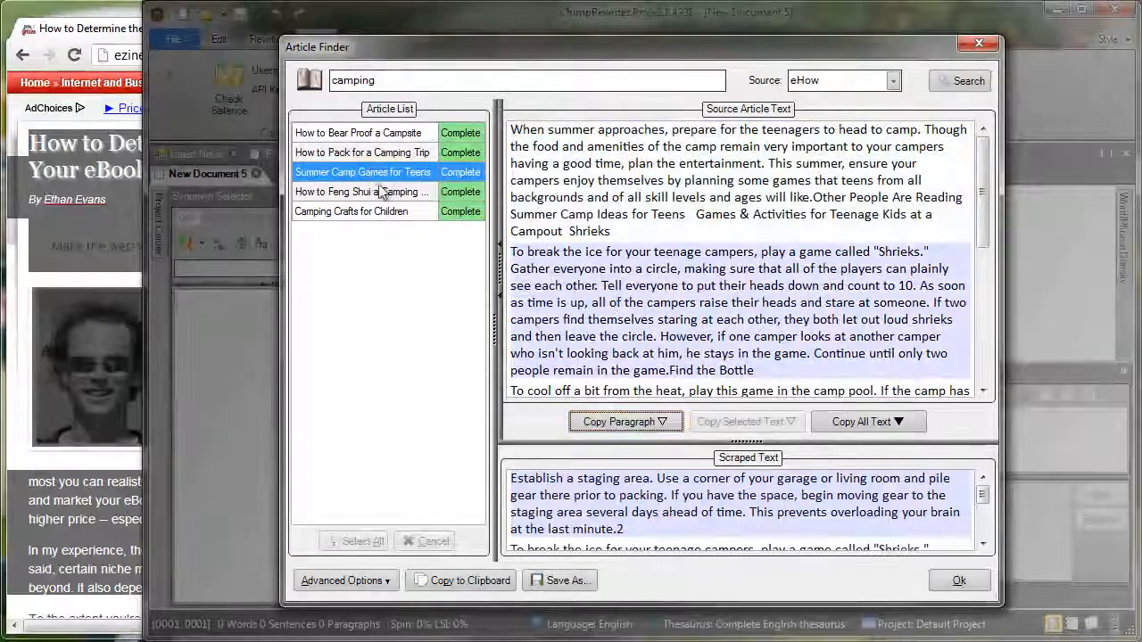
Add the opening paragraph of "Camping Crafts for Children" to the scraped text, and insert the collected paragraphs into the new document
{"action": "left_click", "coordinate": [381, 211]}
{"action": "left_click", "coordinate": [624, 422]}
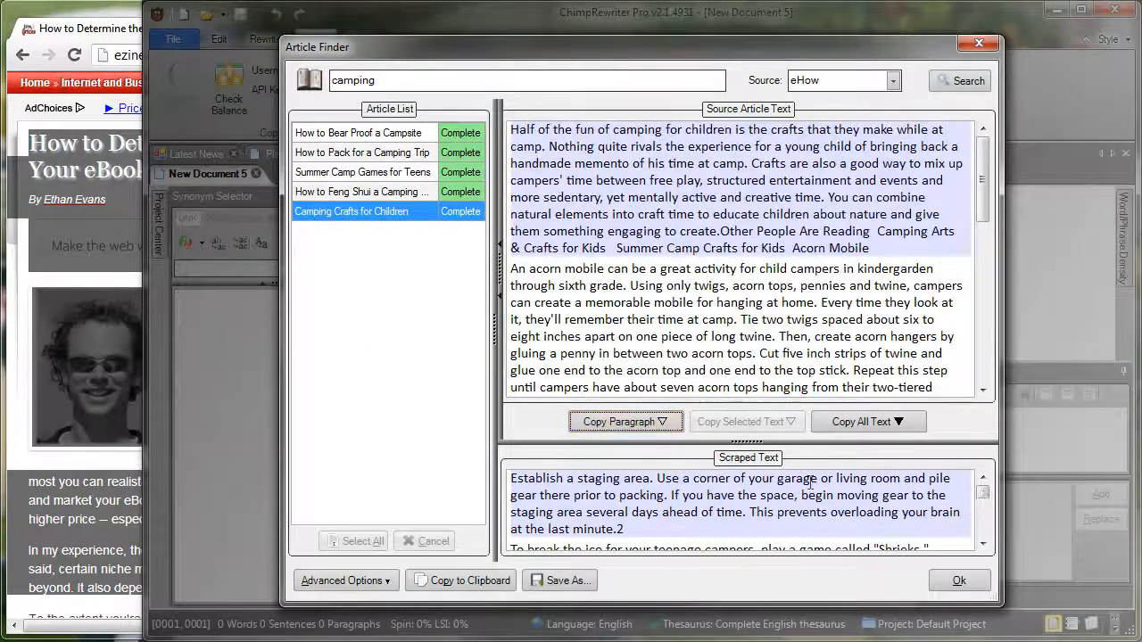
{"action": "mouse_move", "coordinate": [982, 493]}
{"action": "left_mouse_down"}
{"action": "mouse_move", "coordinate": [988, 541]}
{"action": "mouse_move", "coordinate": [985, 486]}
{"action": "left_mouse_up"}
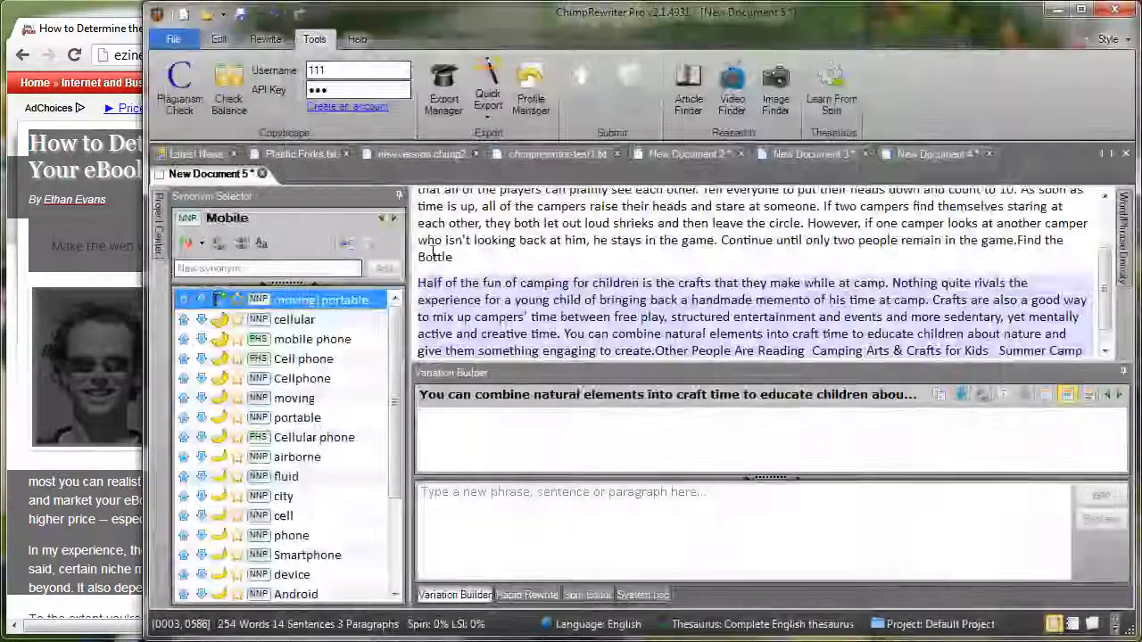
{"action": "left_click", "coordinate": [493, 266]}
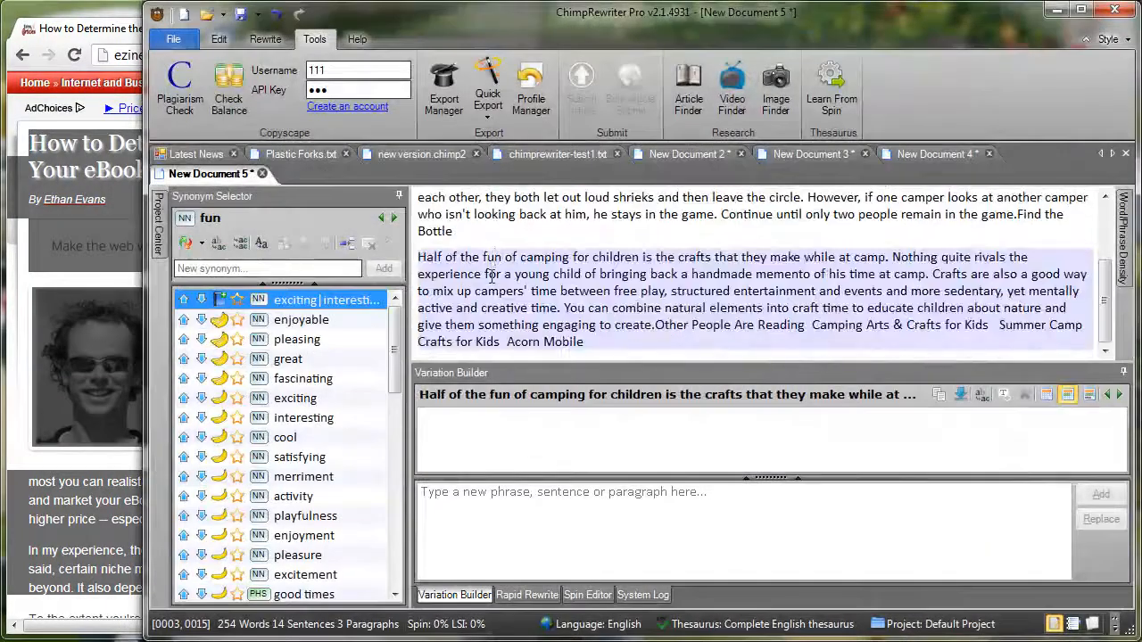
{"action": "scroll", "coordinate": [493, 268], "scroll_direction": "up", "scroll_amount": 2}
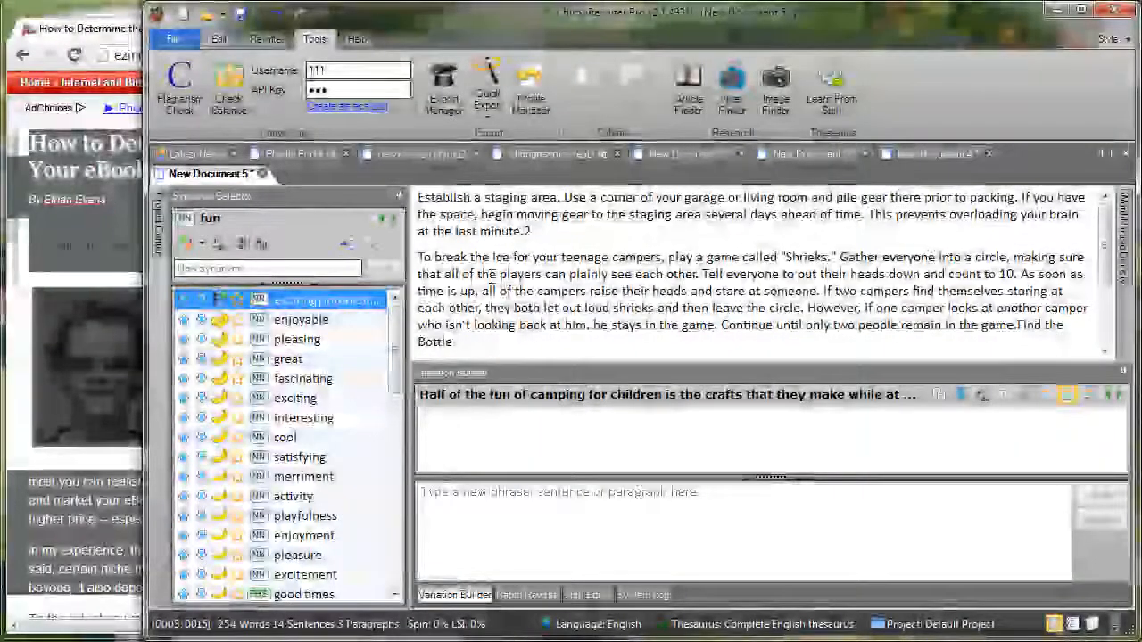